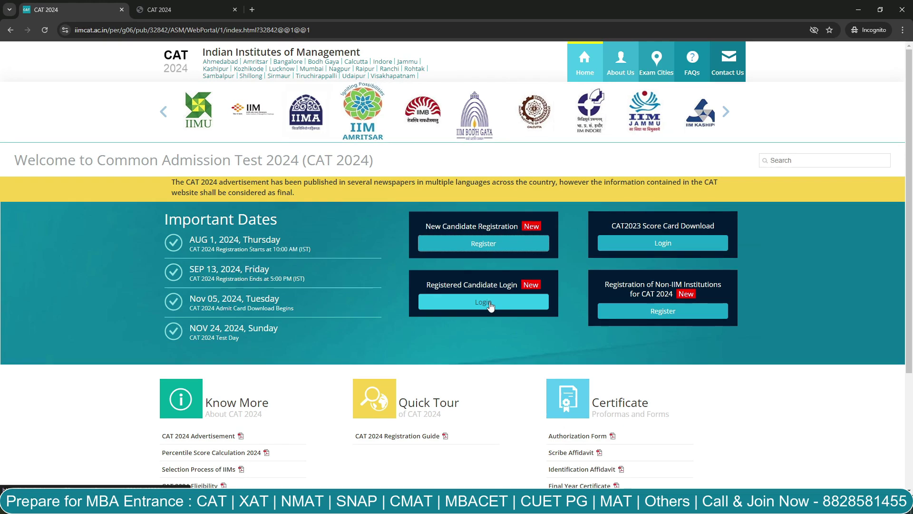
Step: Open the new candidate registration form and review its instructions, required fields and declaration
click(494, 252)
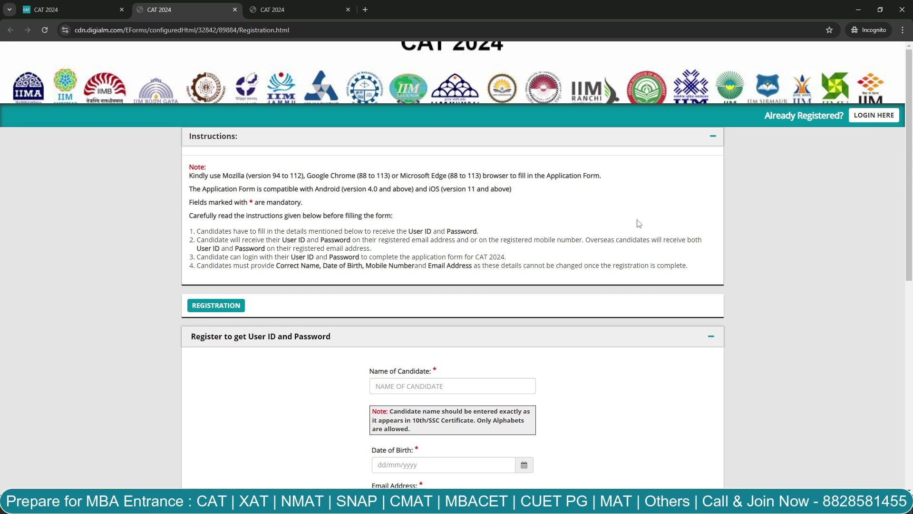
scroll(909, 154, down, 3)
scroll(910, 154, up, 3)
scroll(807, 220, down, 3)
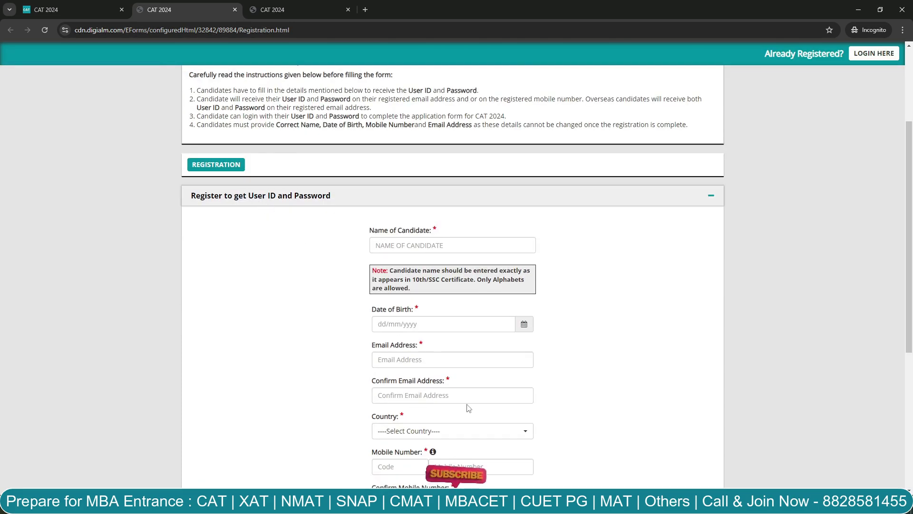
scroll(468, 408, down, 3)
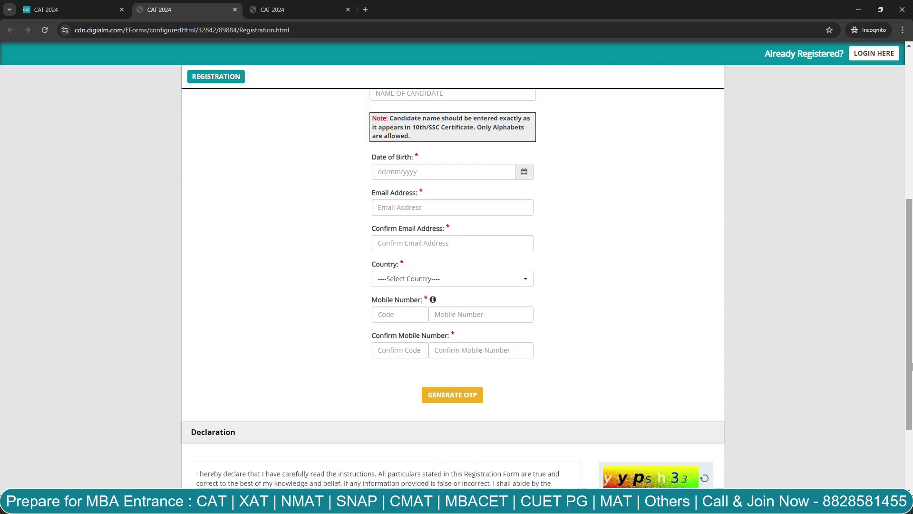
scroll(911, 366, down, 2)
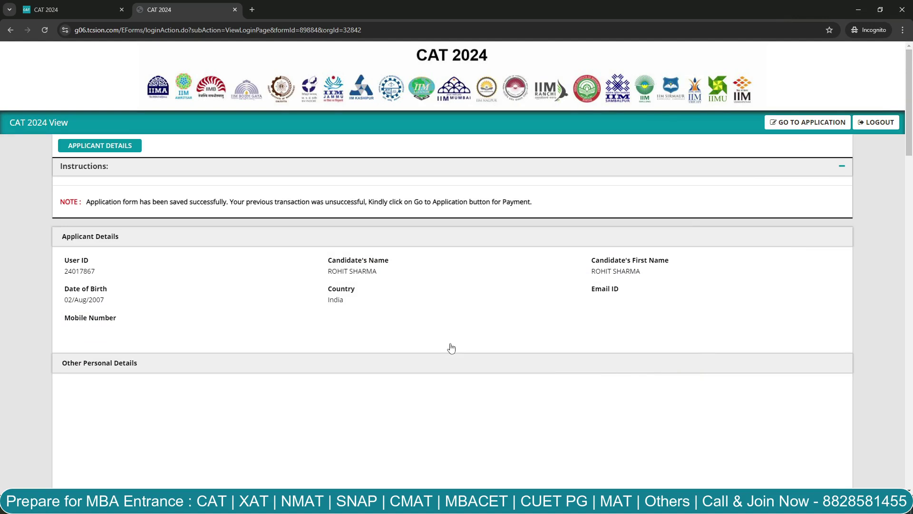
Step: Open the saved CAT 2024 application for editing and read the instructions above the form
click(822, 121)
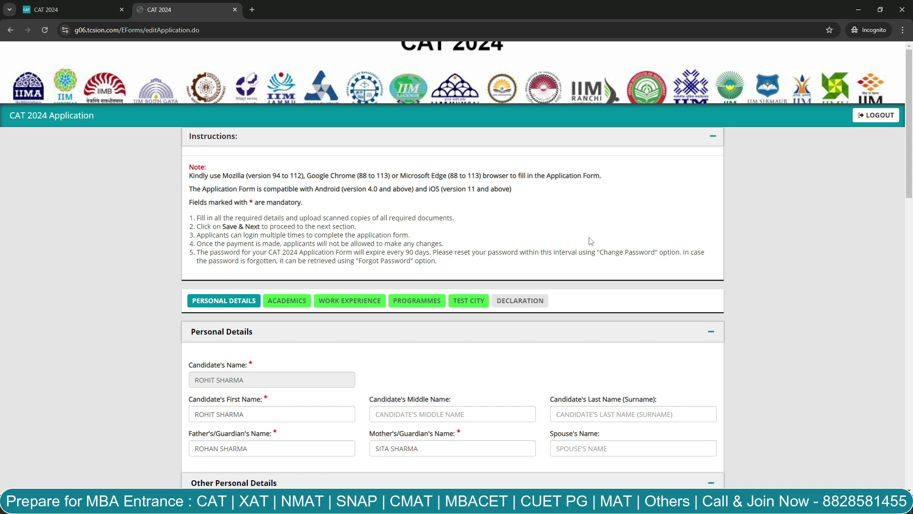
double_click(251, 202)
drag(197, 218, 329, 218)
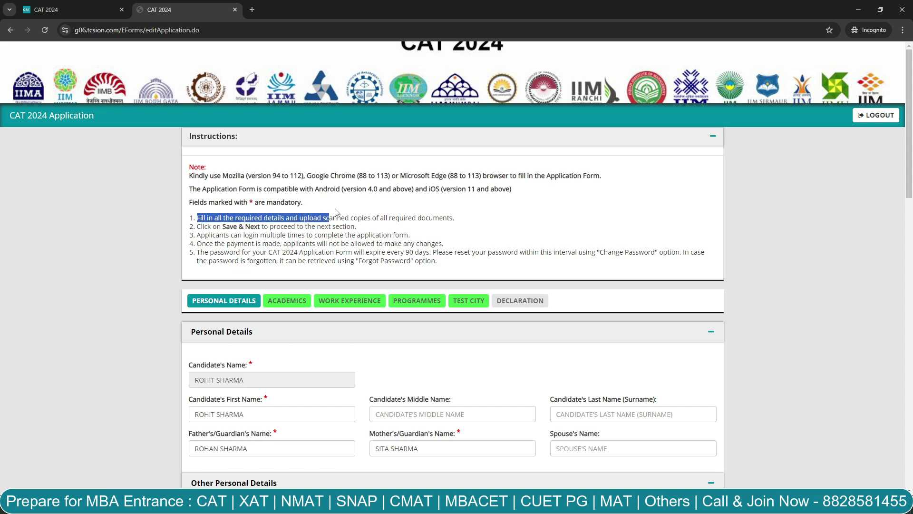
click(503, 244)
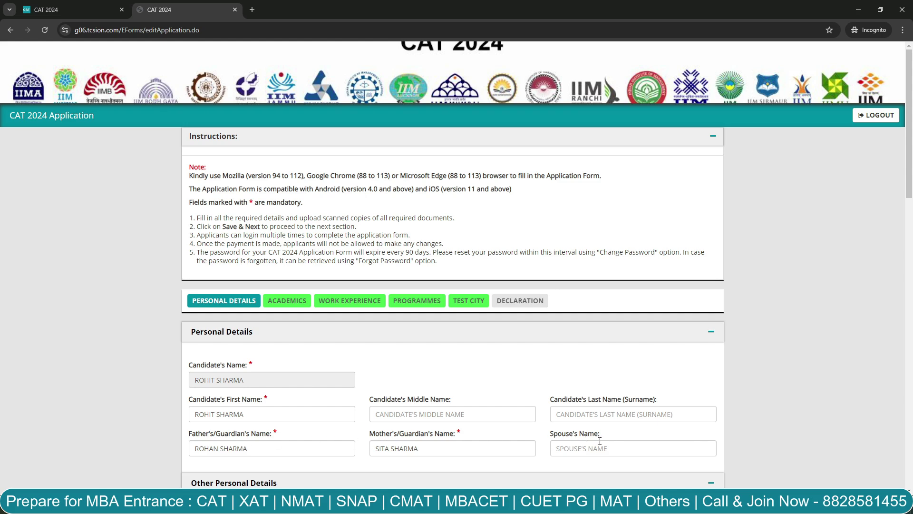
Step: Review the Personal Details section, including the category options, addresses, emergency contact and document uploads
scroll(911, 191, down, 2)
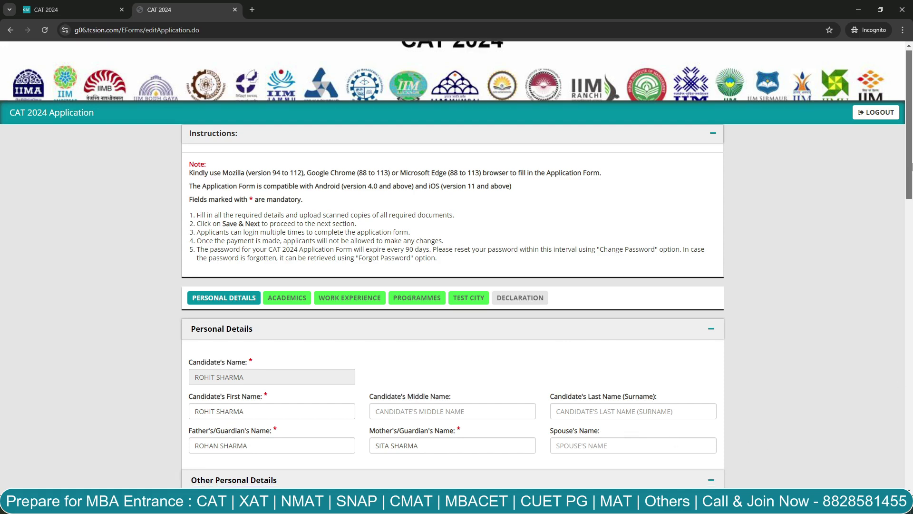
scroll(911, 202, down, 3)
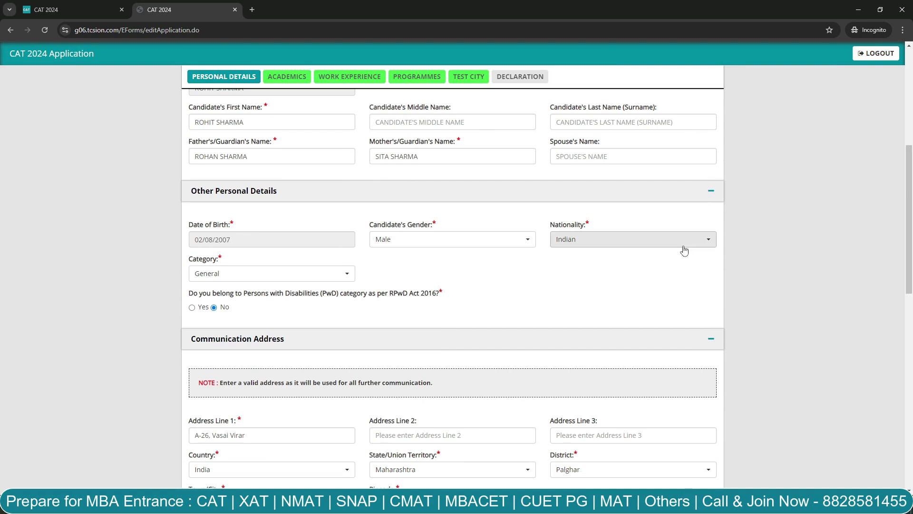
click(279, 281)
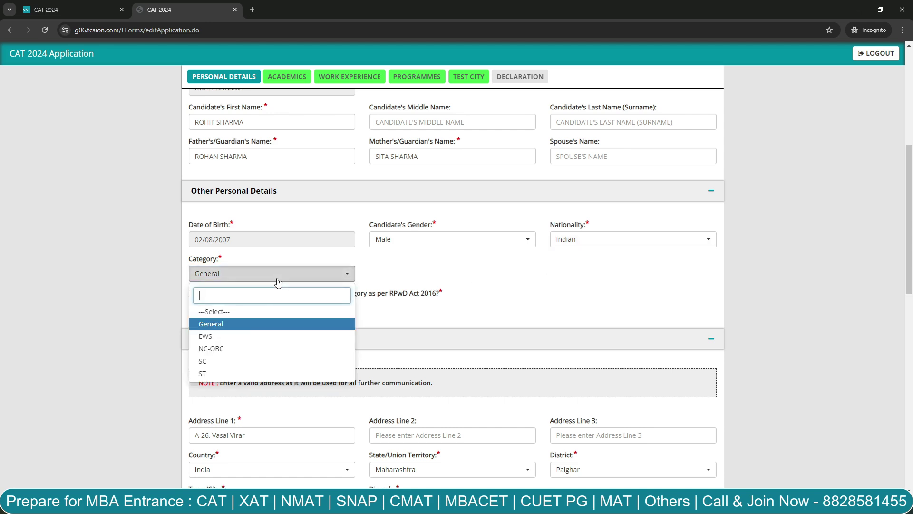
click(413, 306)
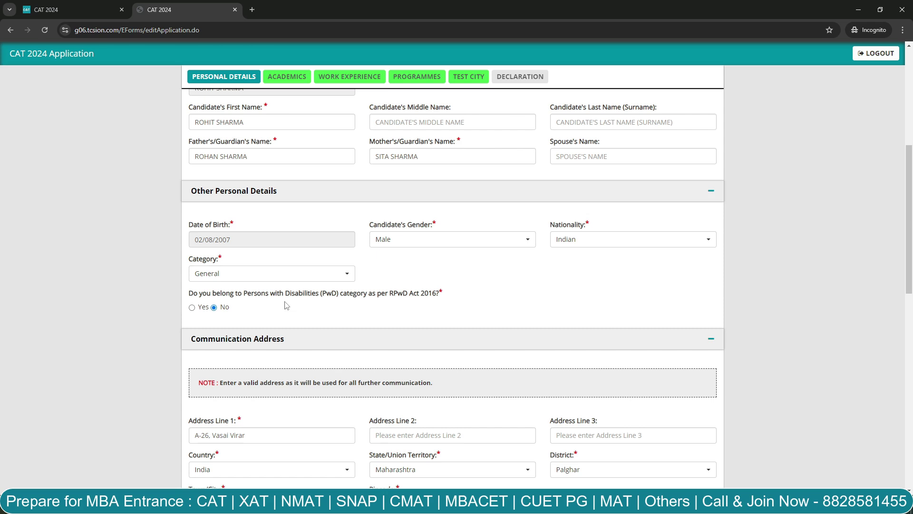
scroll(241, 225, down, 4)
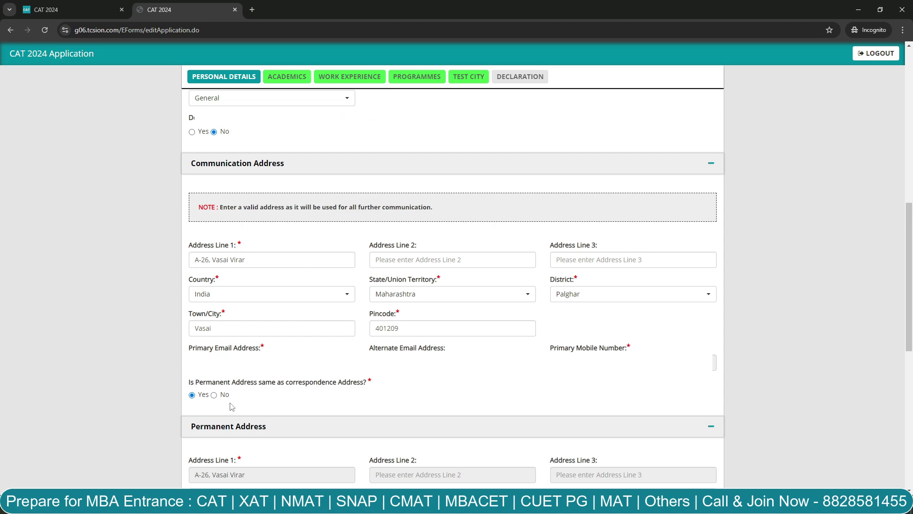
scroll(911, 341, down, 3)
scroll(911, 341, down, 3)
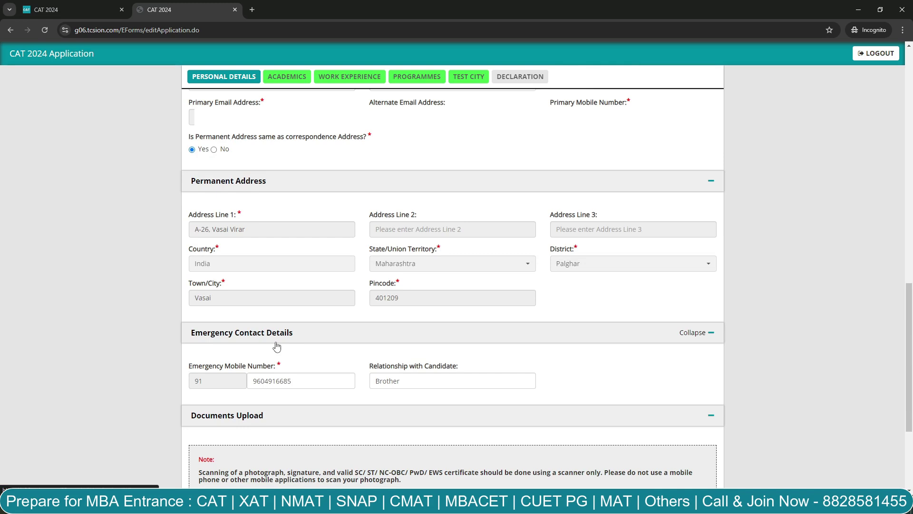
scroll(262, 338, down, 3)
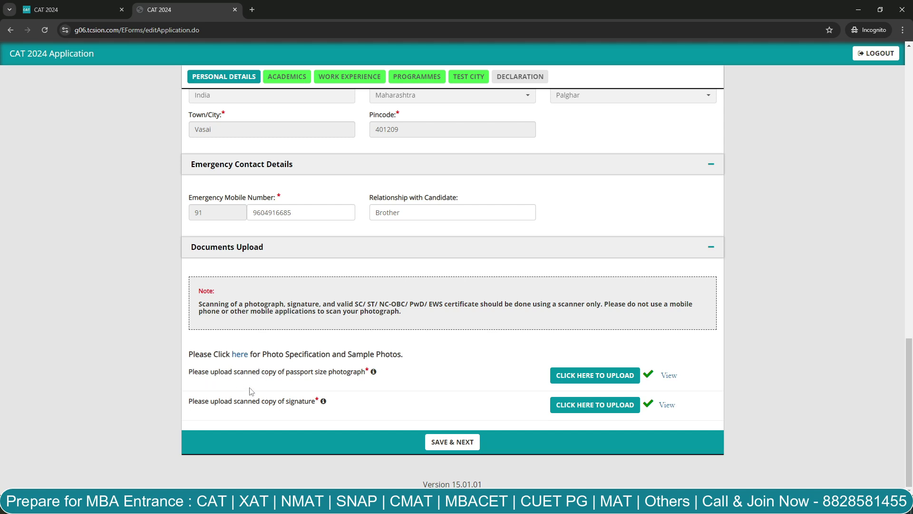
Step: Look through the photo specification and sample photos document and close it
click(240, 354)
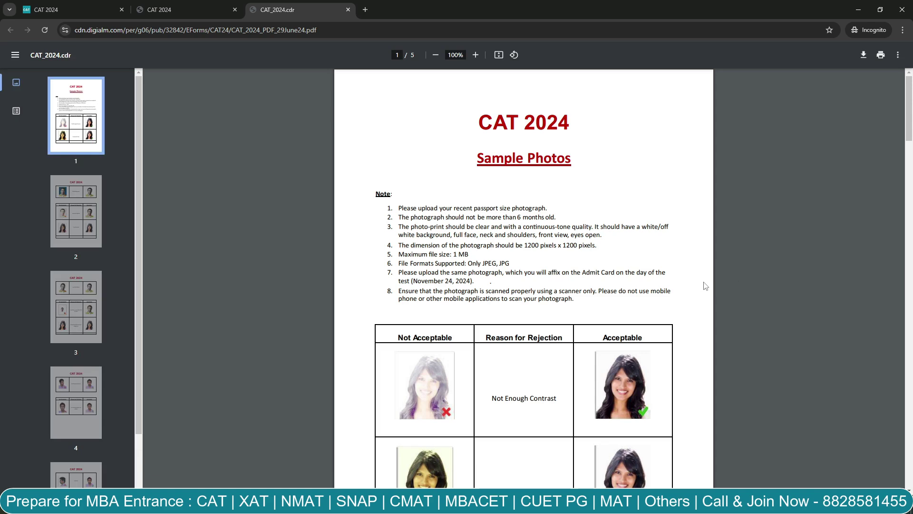
drag(910, 129, 911, 152)
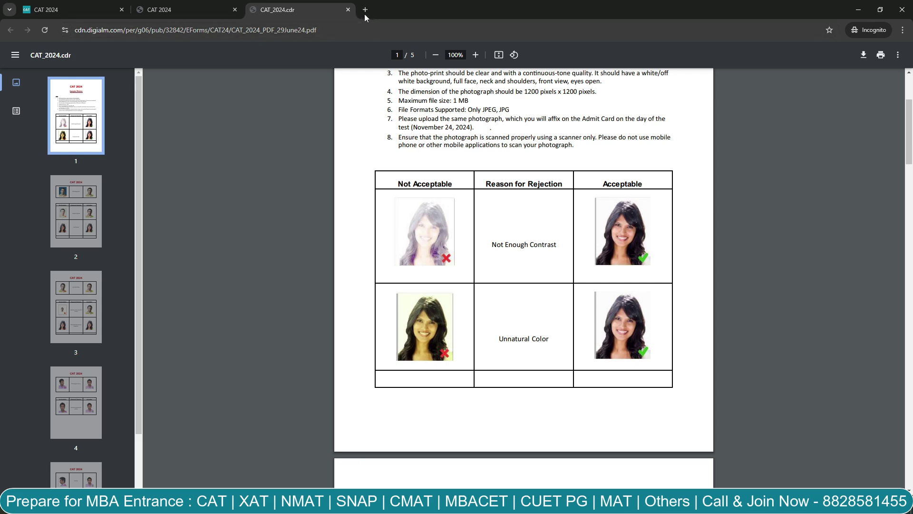
click(350, 10)
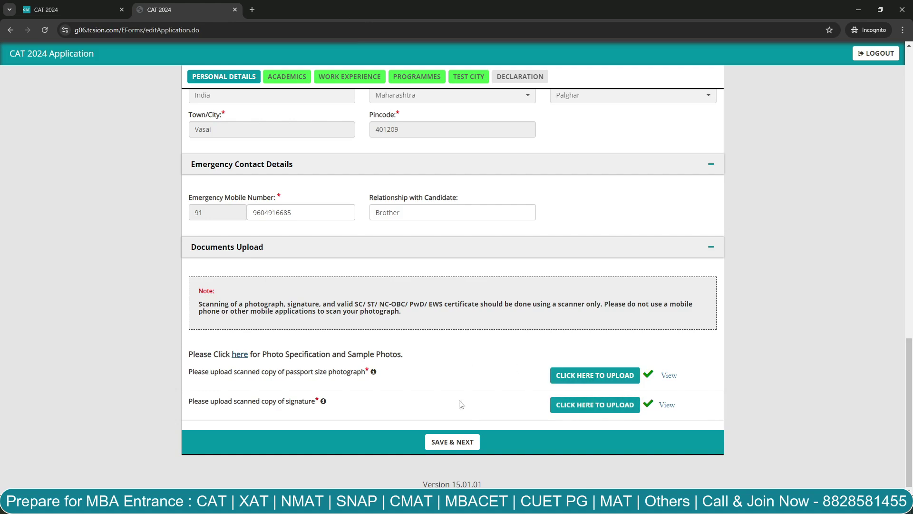
Step: Save the personal details and continue to the Academics section
click(448, 443)
click(533, 85)
scroll(700, 166, up, 5)
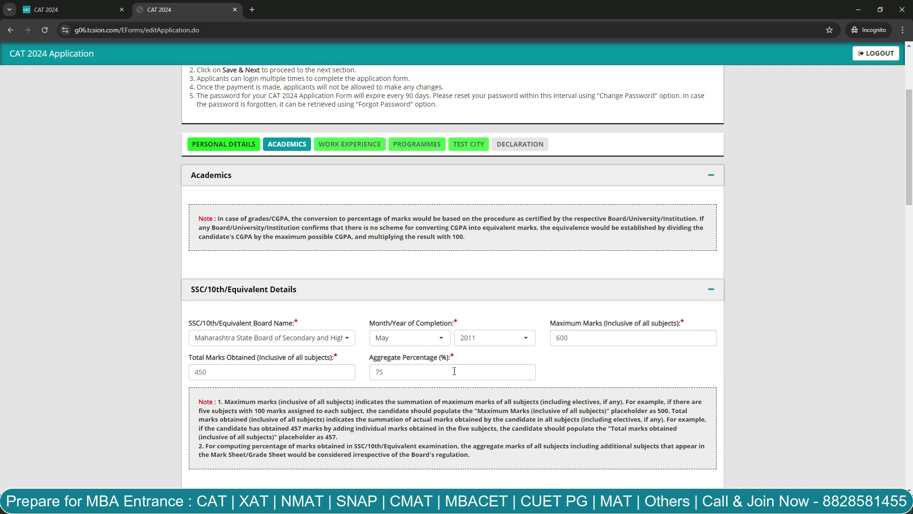
Step: Review the SSC/10th and HSC/12th details, including the available discipline options
drag(909, 137, 909, 232)
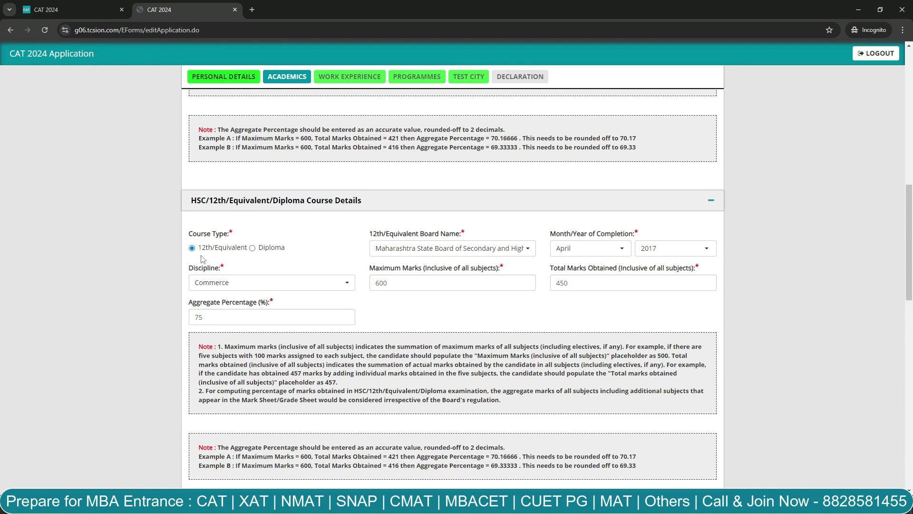
click(242, 288)
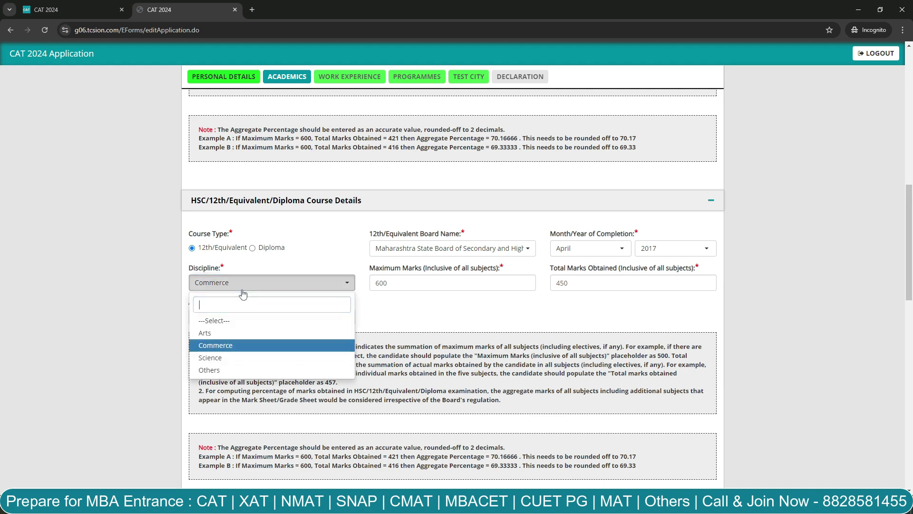
click(397, 317)
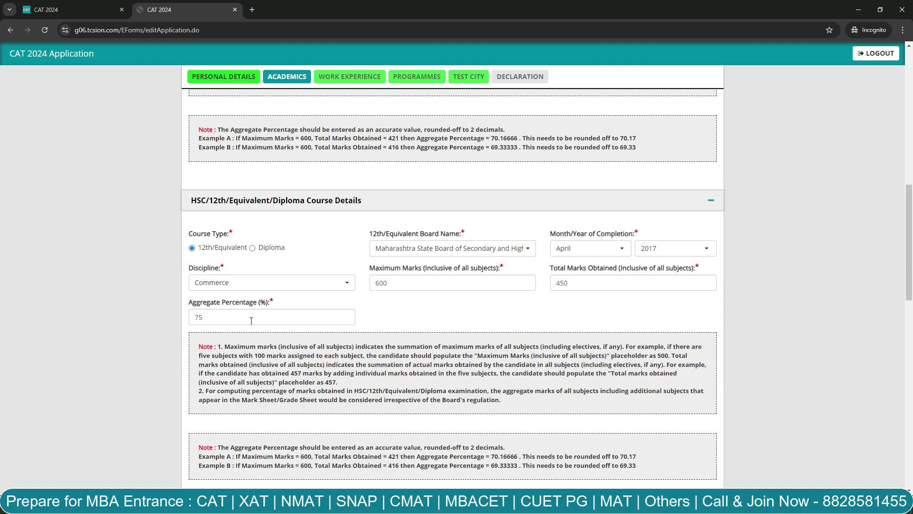
drag(910, 247, 909, 323)
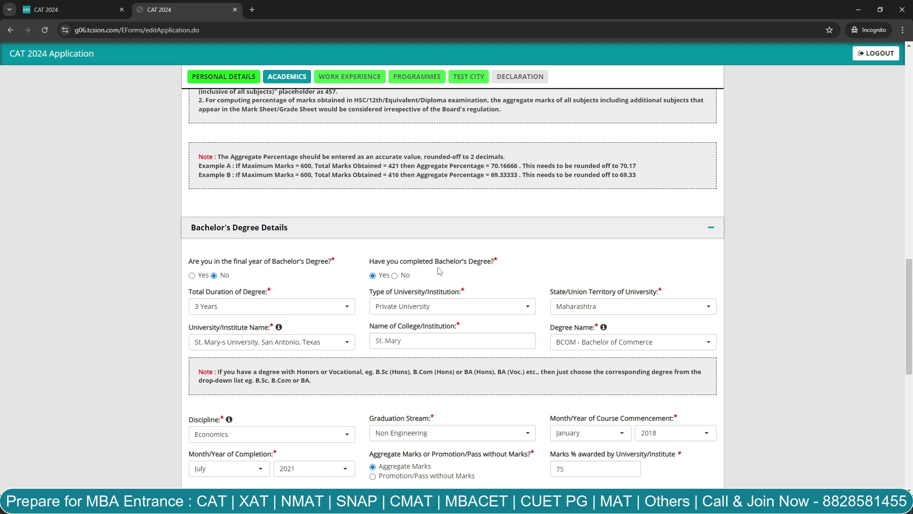
Step: Examine the Bachelor's Degree details with the duration, university type and degree name options, and the master's and professional degree questions
click(282, 312)
click(53, 341)
click(424, 309)
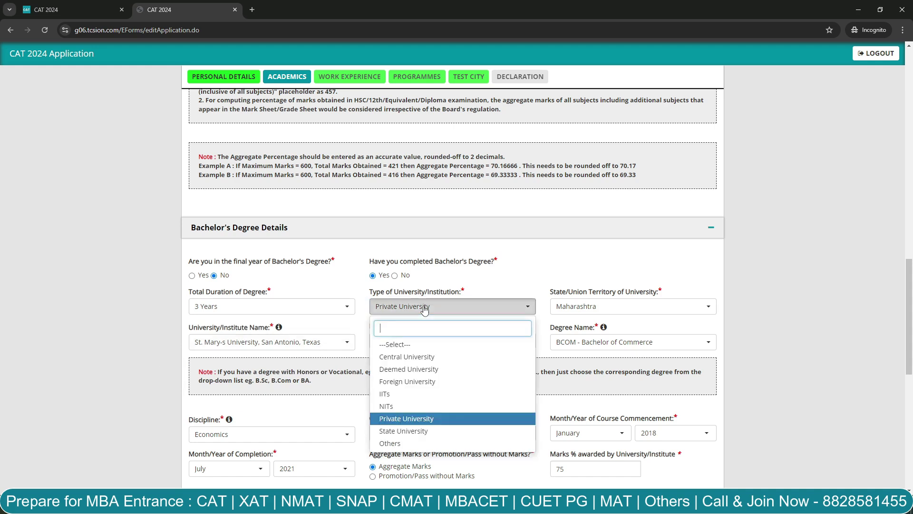
click(498, 275)
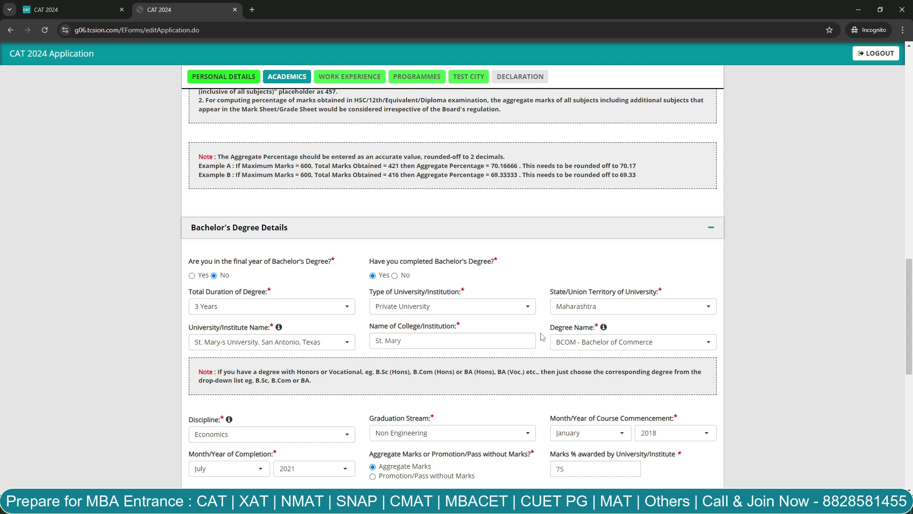
click(594, 345)
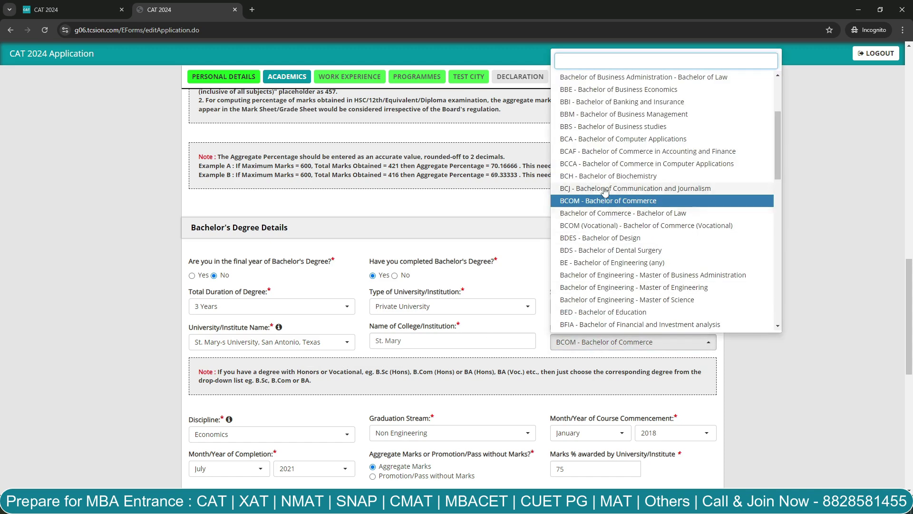
click(835, 278)
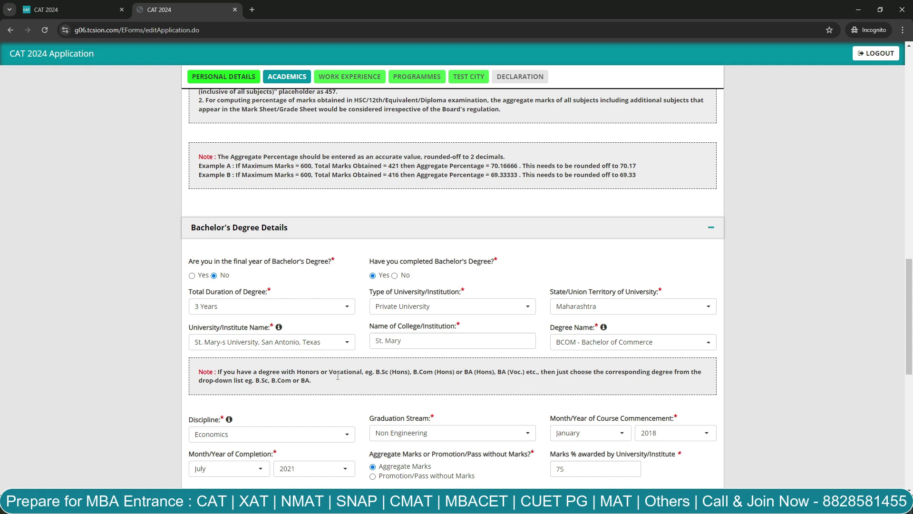
scroll(338, 376, down, 3)
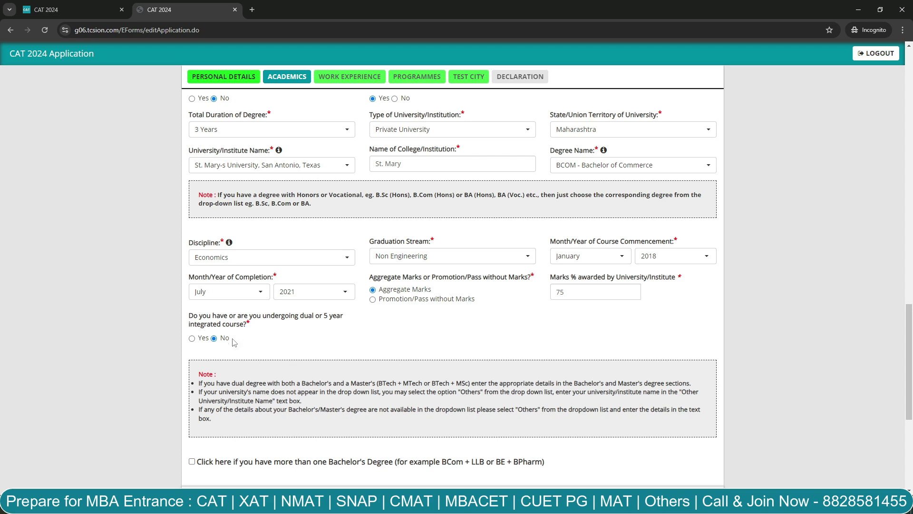
scroll(568, 364, down, 5)
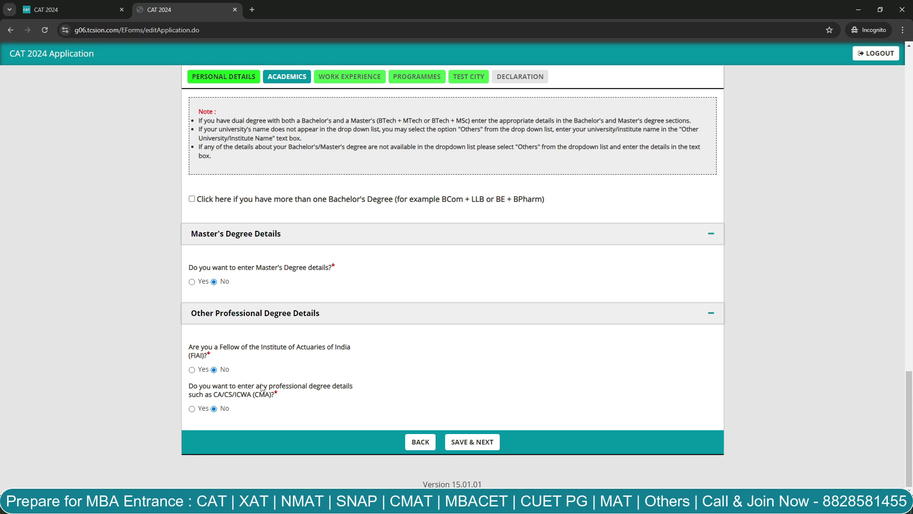
Step: Save the academic details and continue through Work Experience to the Programmes section without adding any industry entries
click(481, 446)
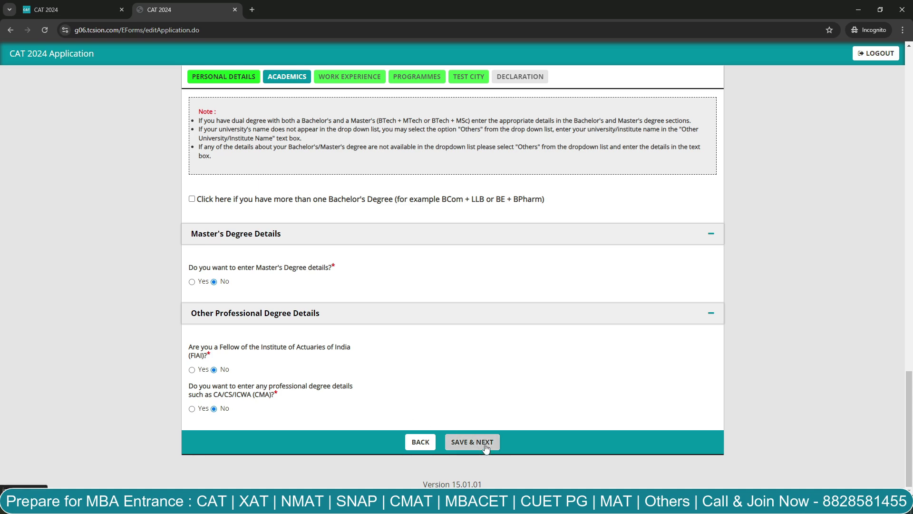
scroll(911, 155, up, 1)
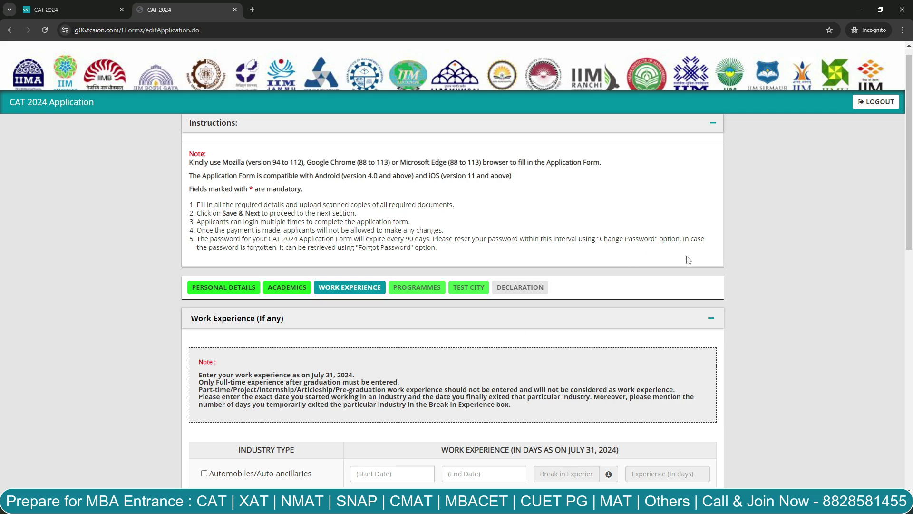
drag(910, 181, 912, 257)
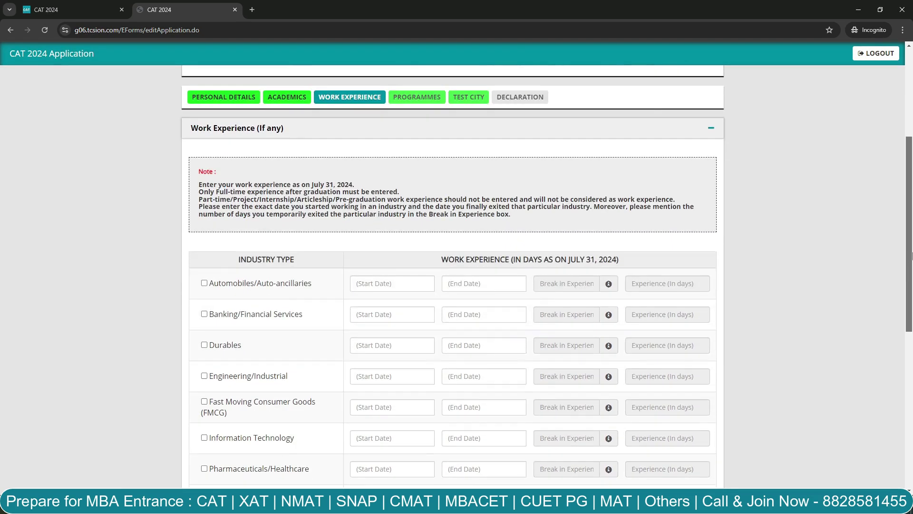
scroll(474, 283, down, 2)
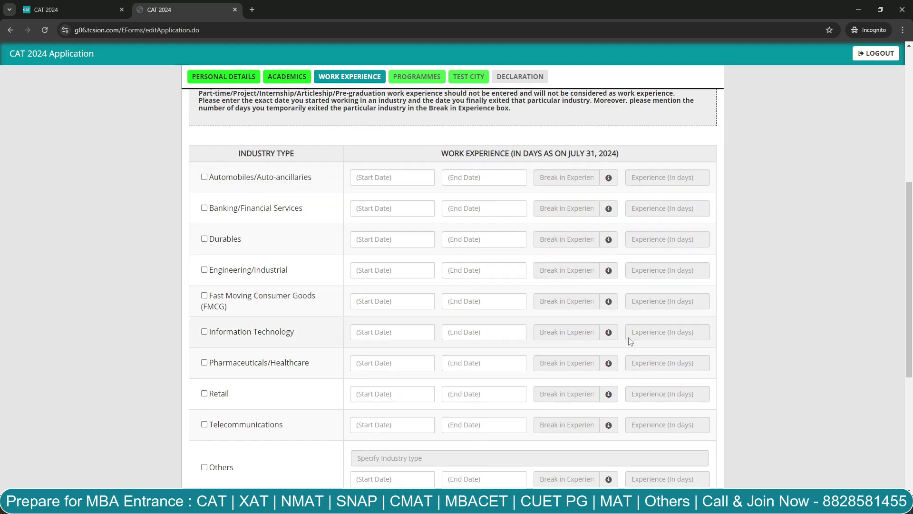
scroll(794, 341, down, 5)
click(461, 444)
key(Return)
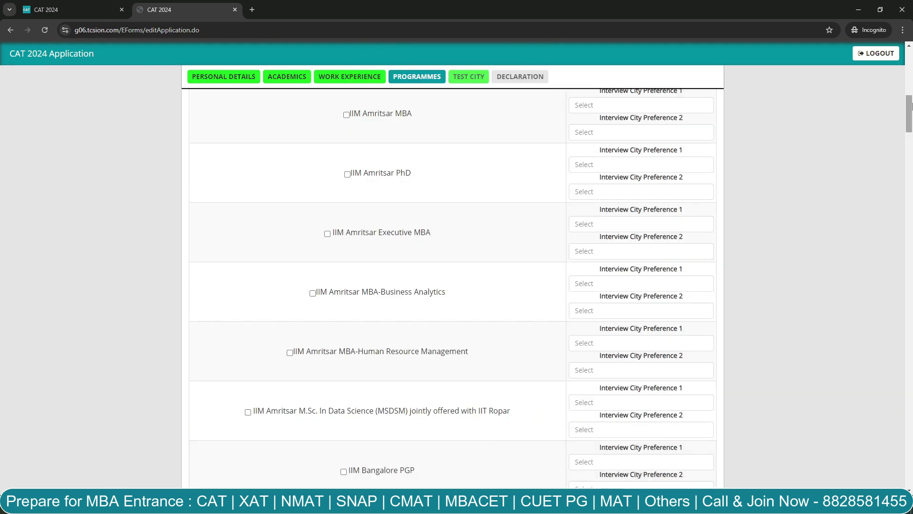
Step: Review the programme list, its Select All option and the interview city preferences for IIM Ahmedabad PGP
drag(909, 106, 909, 62)
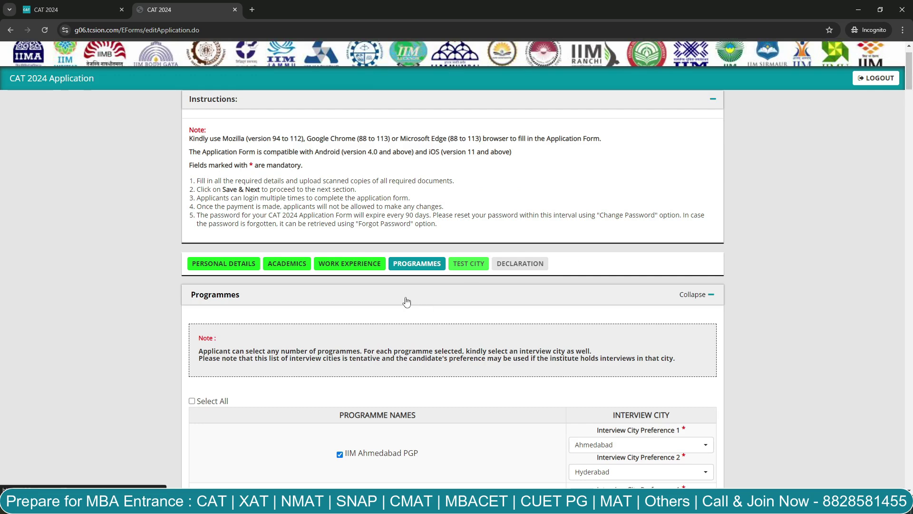
click(192, 403)
drag(910, 71, 911, 95)
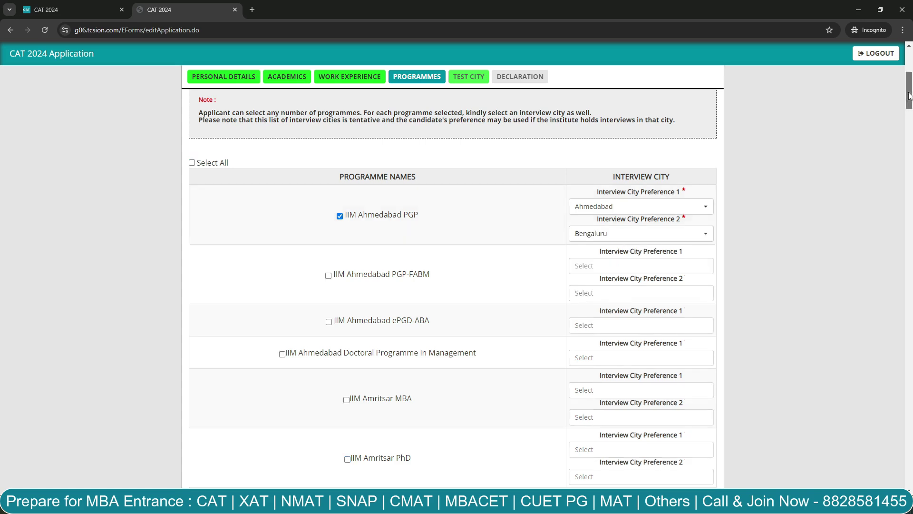
Step: Save the Programmes section and the five Maharashtra test city preferences, continuing to the Declaration section
drag(903, 98, 826, 461)
scroll(384, 464, down, 20)
click(472, 441)
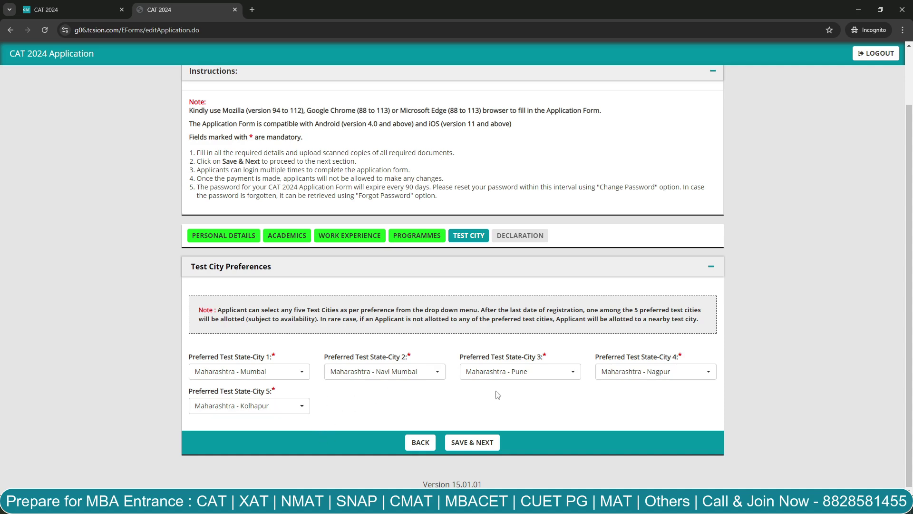
click(474, 443)
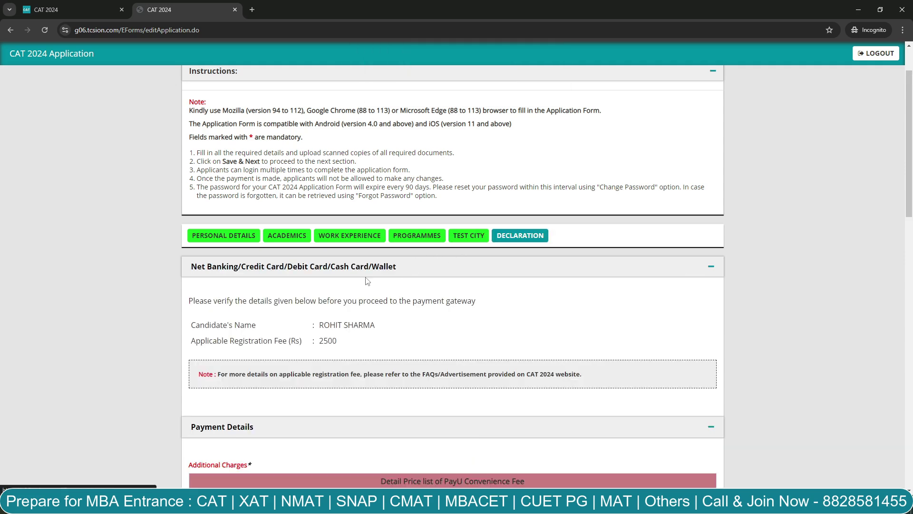
Step: Review the applicable registration fee and the additional payment charges in the Declaration section
drag(316, 342, 341, 343)
click(354, 348)
drag(910, 149, 910, 231)
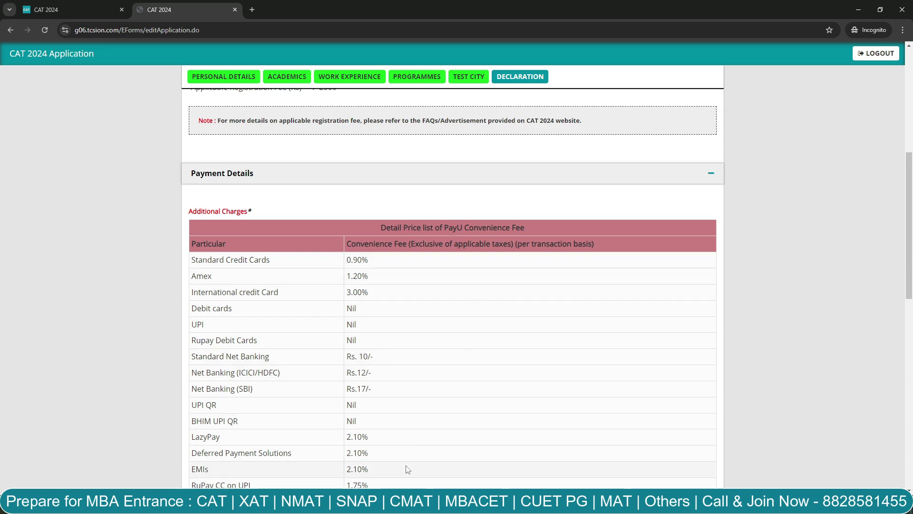
drag(910, 175, 910, 363)
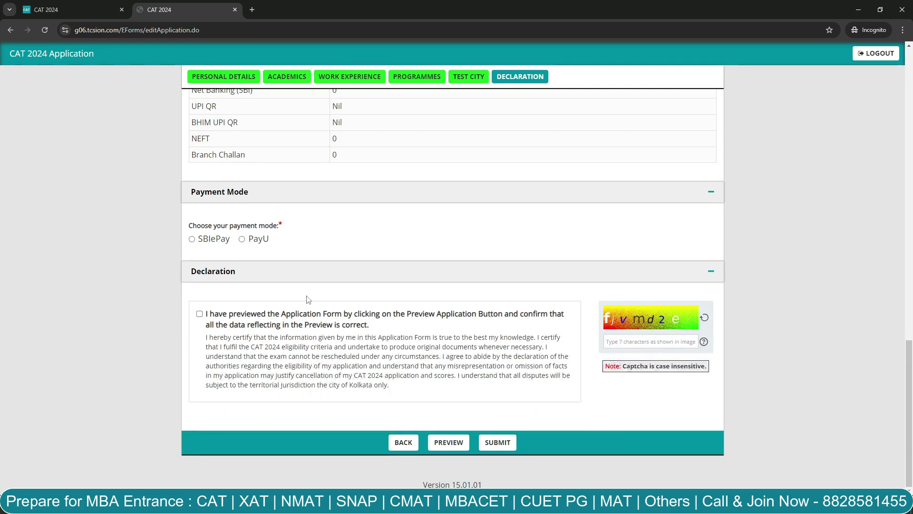
Step: Accept the declaration that the application has been previewed and choose PayU as the payment mode
click(200, 314)
click(242, 239)
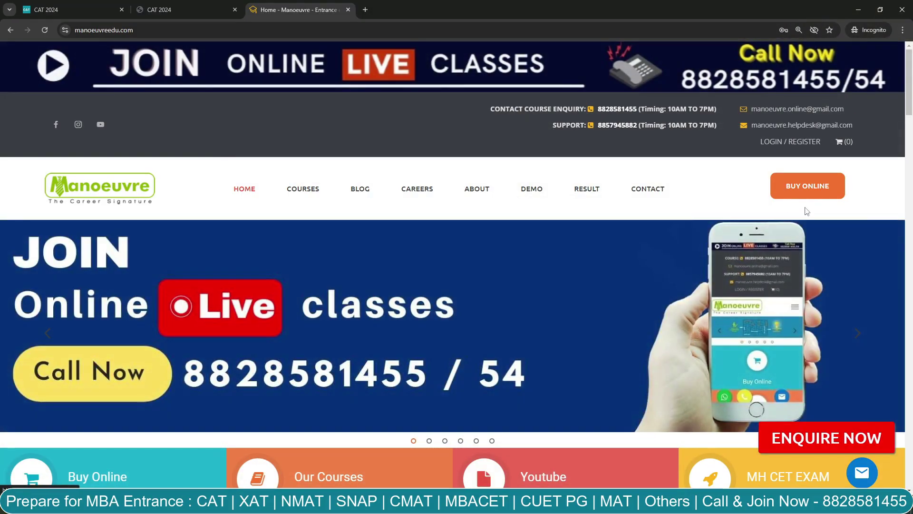
Step: On the Manoeuvre website, open the Full Course packages for the MBA Entrance category
click(807, 192)
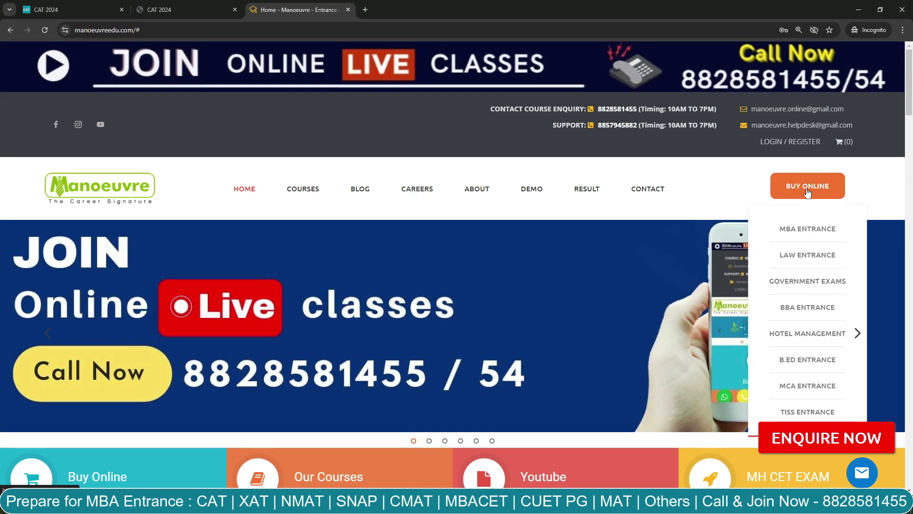
click(808, 230)
scroll(908, 171, down, 5)
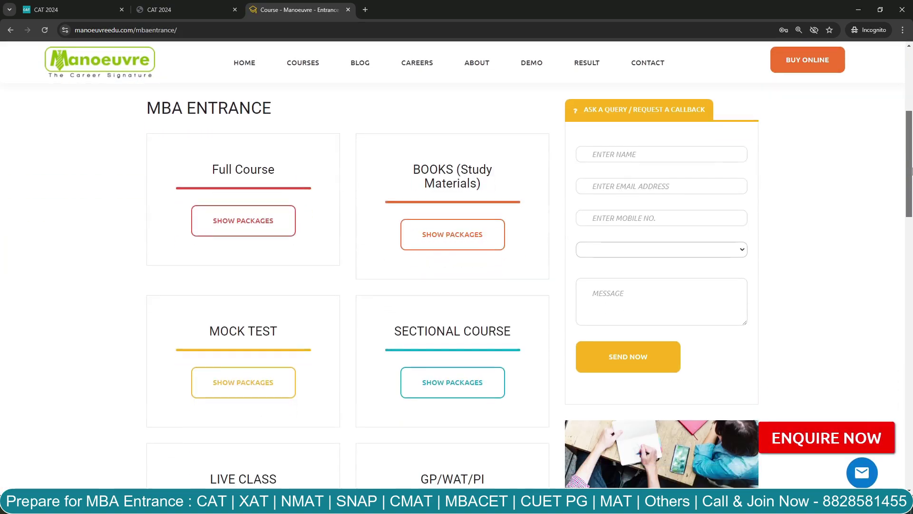
click(239, 218)
scroll(911, 143, down, 4)
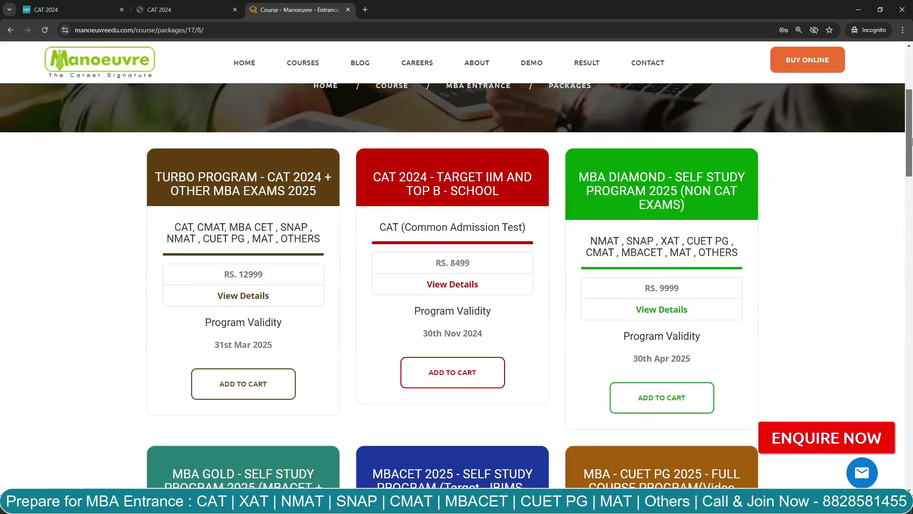
Step: View the program highlights of the CAT 2024 - Target IIM and Top B-School package and return to the MBA Entrance page
click(464, 284)
drag(257, 212, 666, 209)
click(30, 192)
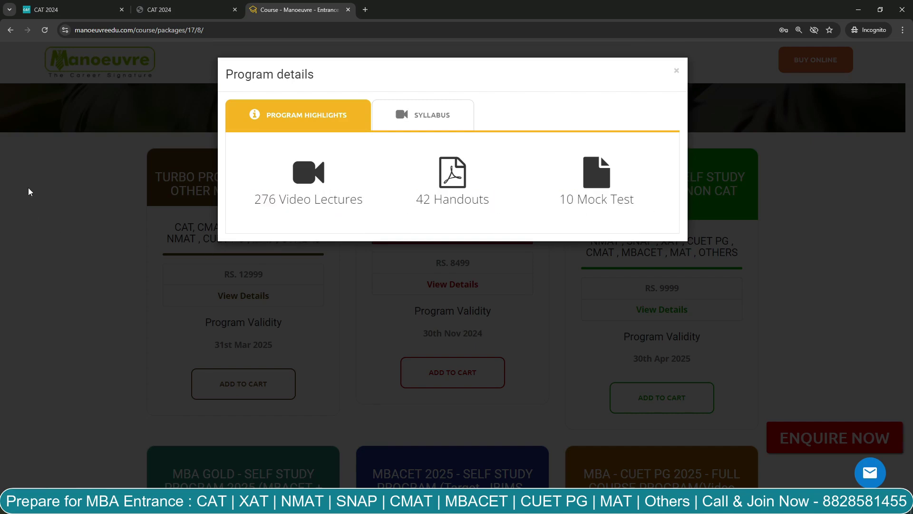
click(11, 30)
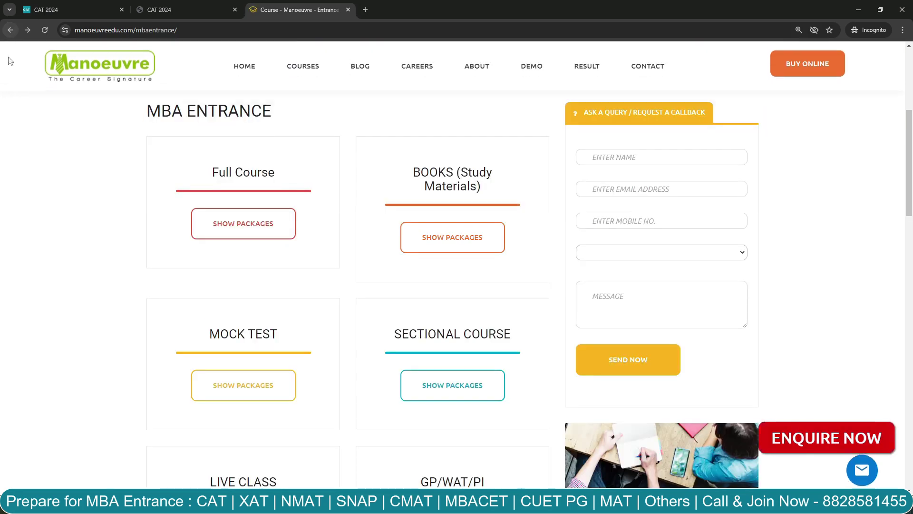
Step: Open the Mock Test packages, examine the MBA - Topic Wise Test program highlights, and return to the MBA Entrance page
click(243, 385)
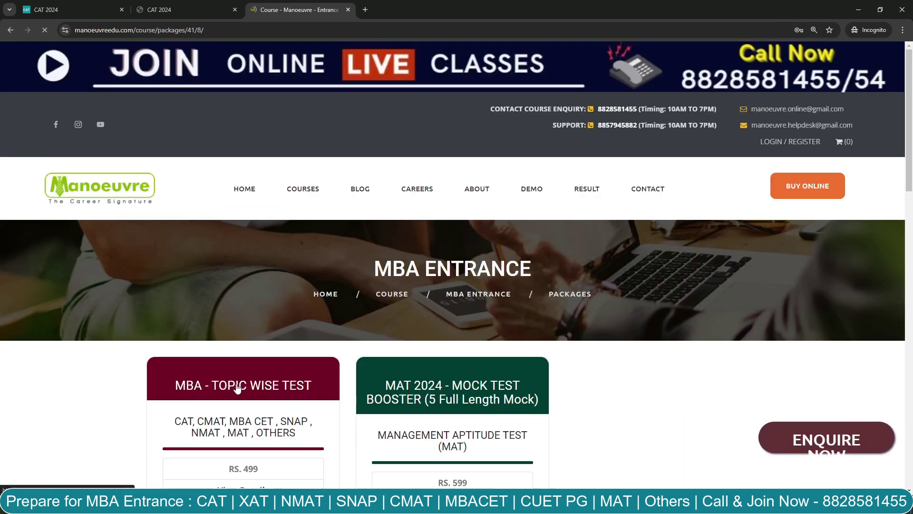
scroll(667, 303, down, 3)
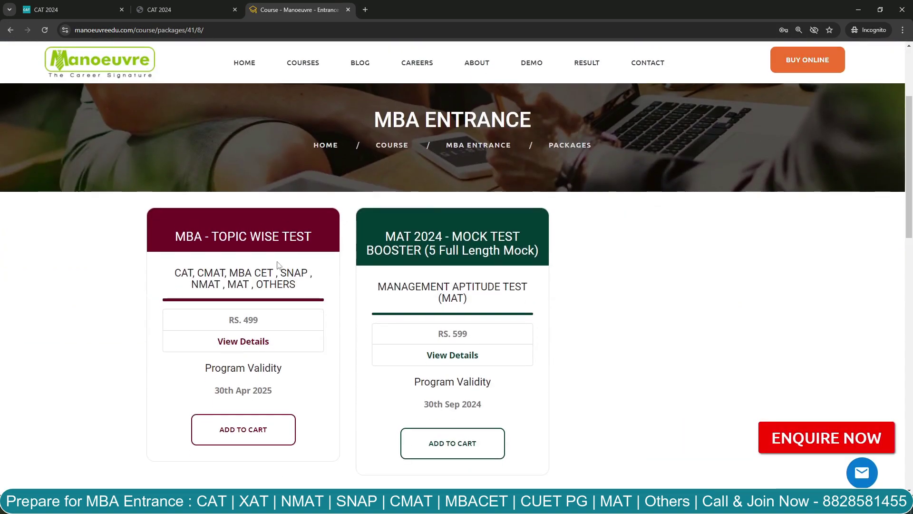
click(249, 341)
double_click(278, 199)
drag(326, 199, 387, 202)
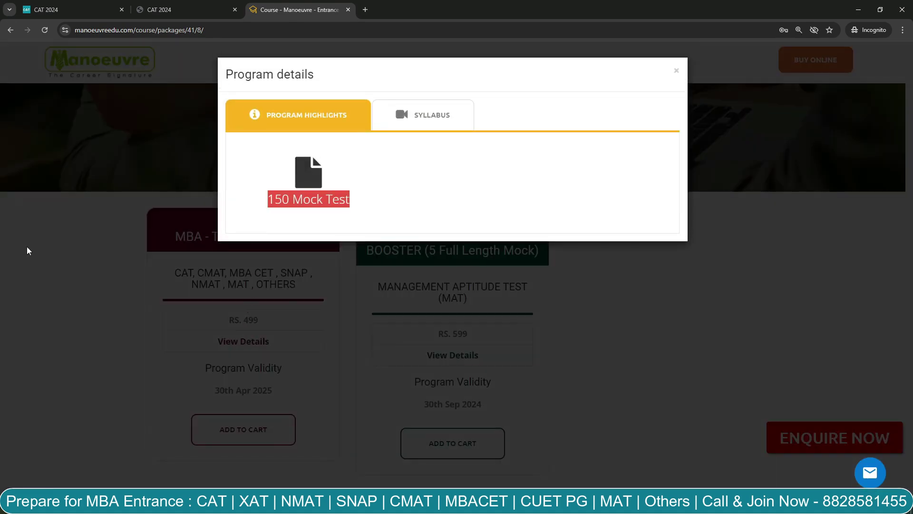
click(10, 30)
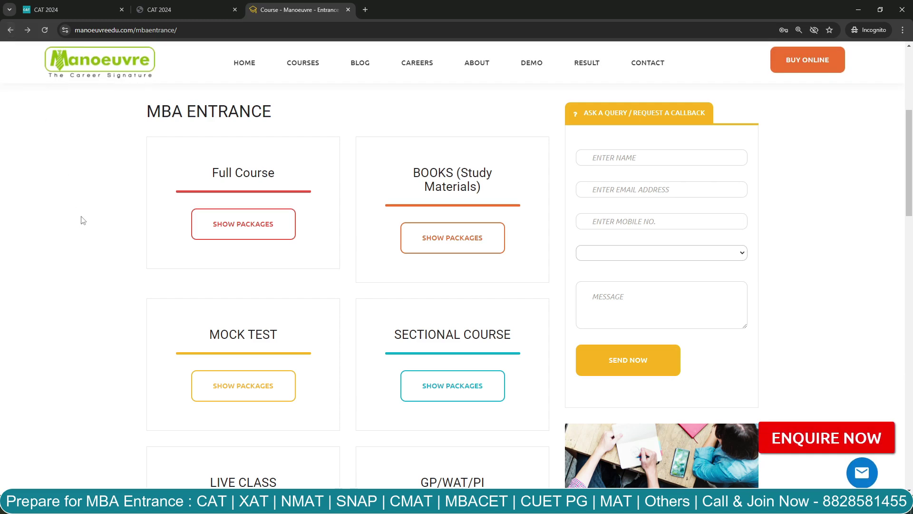